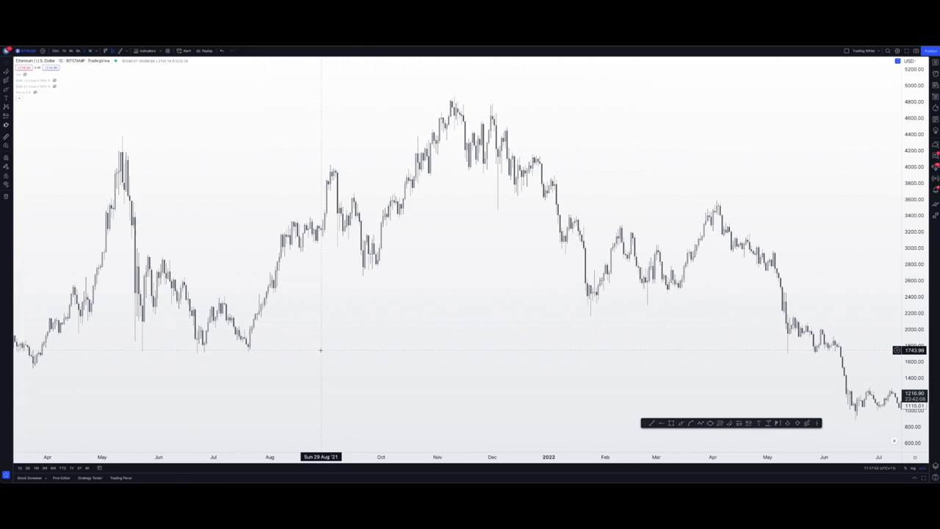
# Unhide the 13- and 21-period EMA lines on the daily Ethereum chart.
pyautogui.click(53, 86)
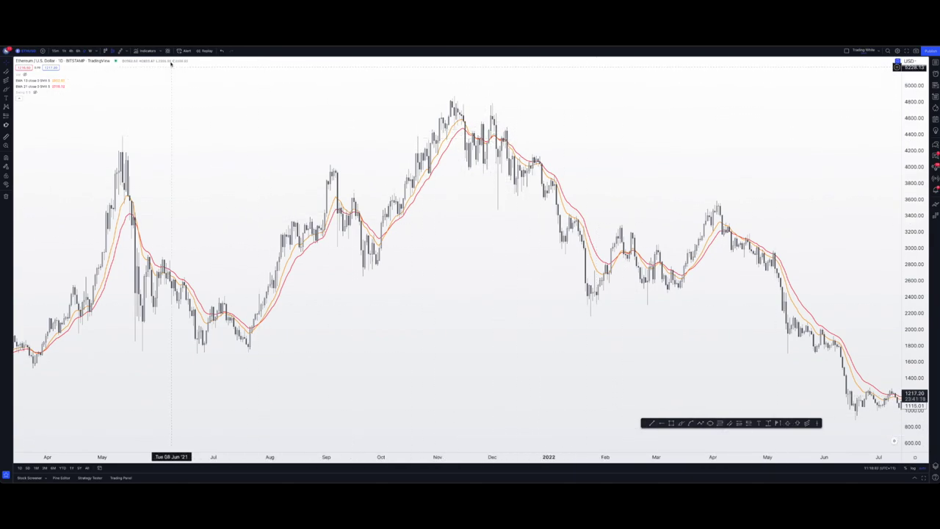
# Start a bar replay from 03 Dec '21 and frame the 2021 candles leading up to it.
pyautogui.click(206, 50)
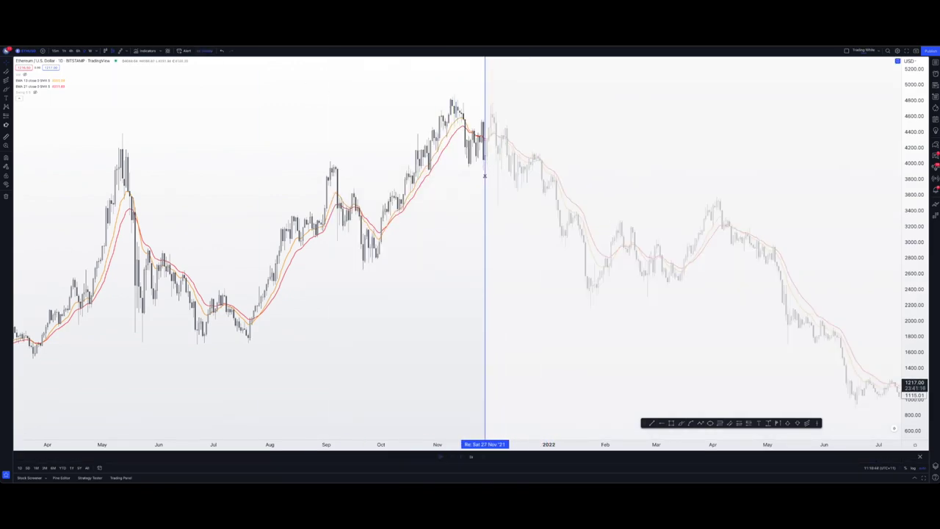
pyautogui.click(497, 173)
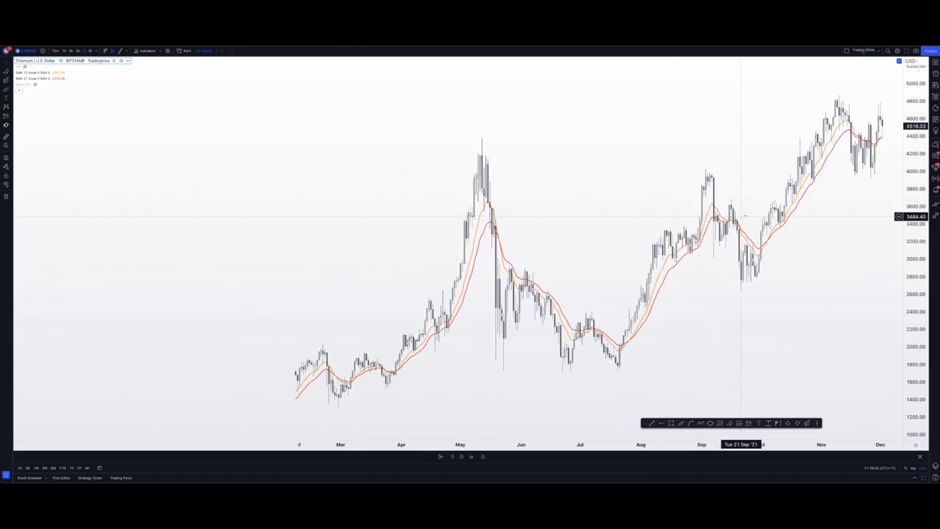
pyautogui.moveTo(725, 191); pyautogui.dragTo(543, 256)
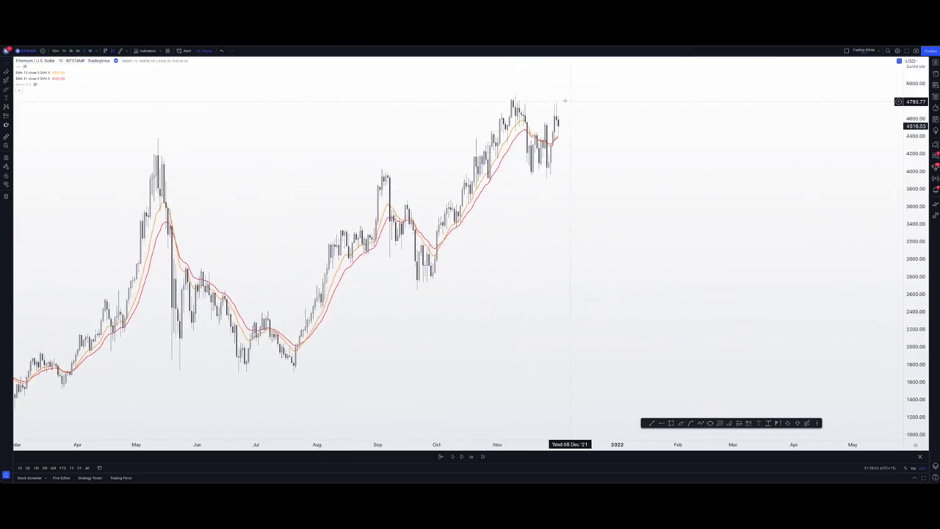
pyautogui.scroll(2, 529, 147)
pyautogui.moveTo(524, 185); pyautogui.dragTo(382, 143)
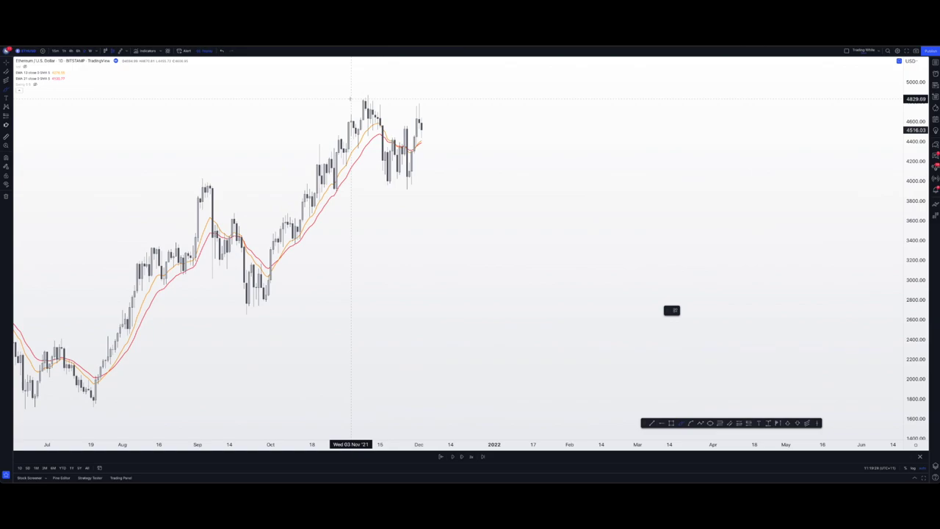
# Draw red brush arcs marking the November 2021 peak and the early-December high.
pyautogui.moveTo(351, 98); pyautogui.dragTo(431, 115)
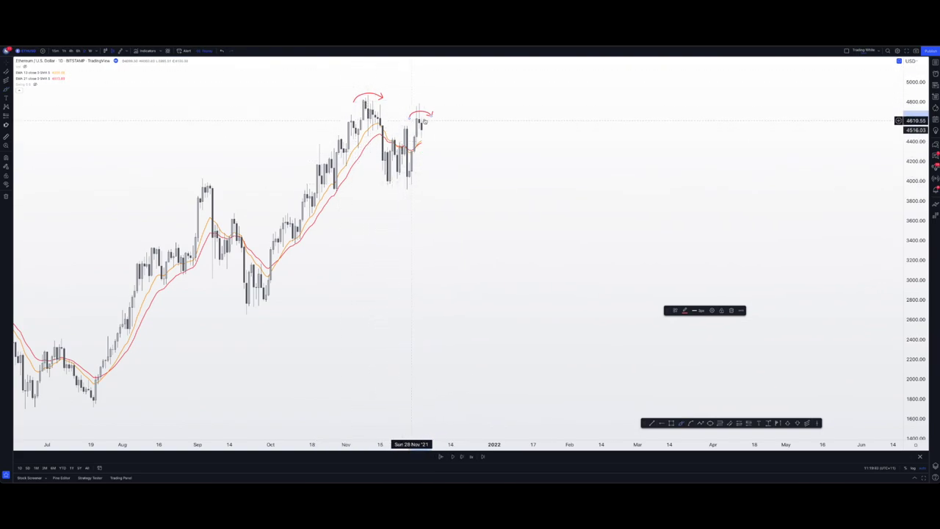
pyautogui.rightClick(482, 137)
pyautogui.press('Escape')
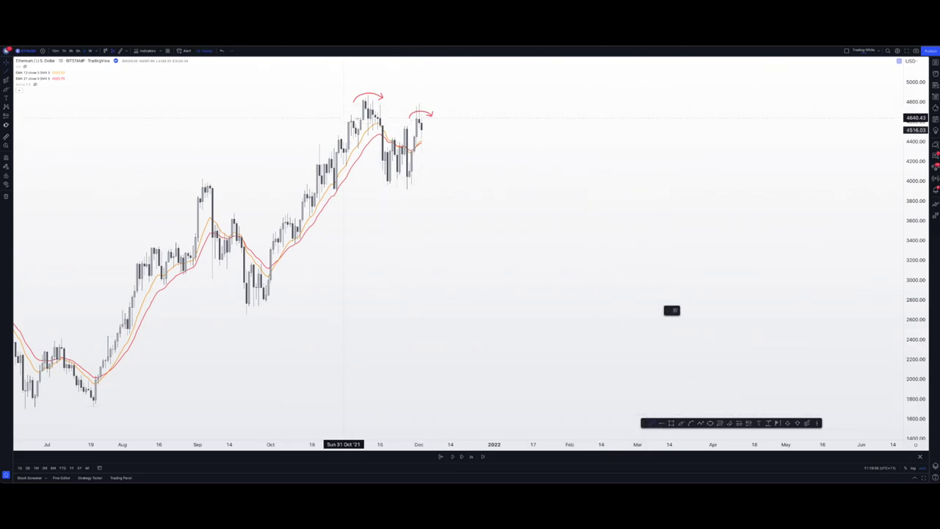
# Draw a horizontal line at 4804.79 from the November peak, apply the Invalidation template, and extend it right.
pyautogui.moveTo(365, 100); pyautogui.dragTo(487, 102)
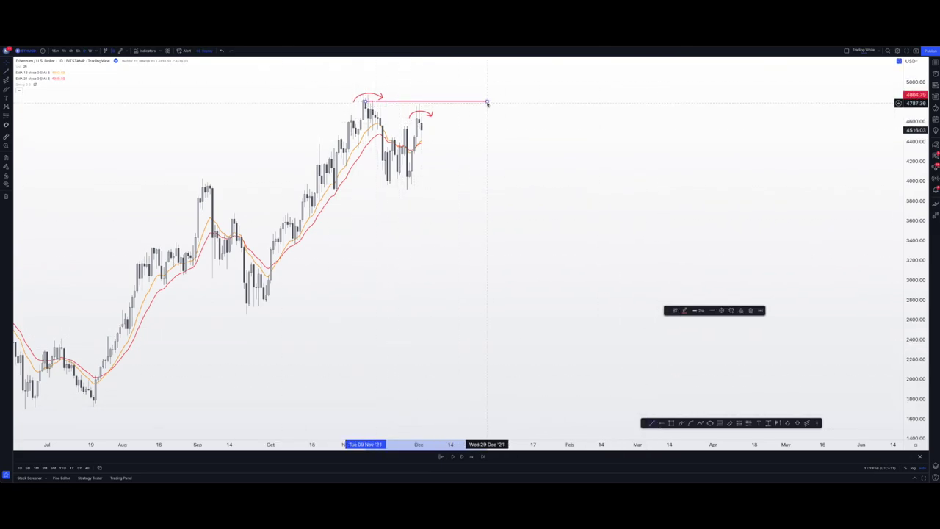
pyautogui.rightClick(487, 101)
pyautogui.moveTo(520, 115)
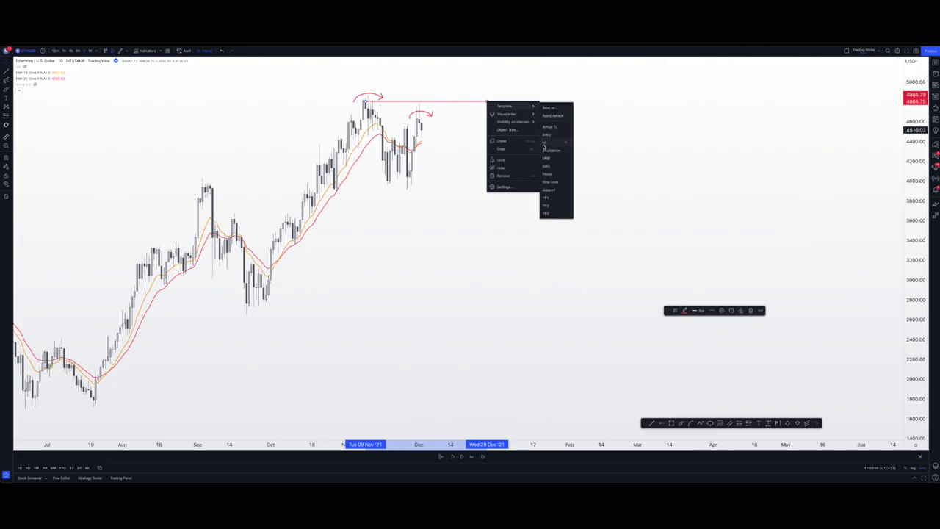
pyautogui.click(543, 144)
pyautogui.rightClick(487, 101)
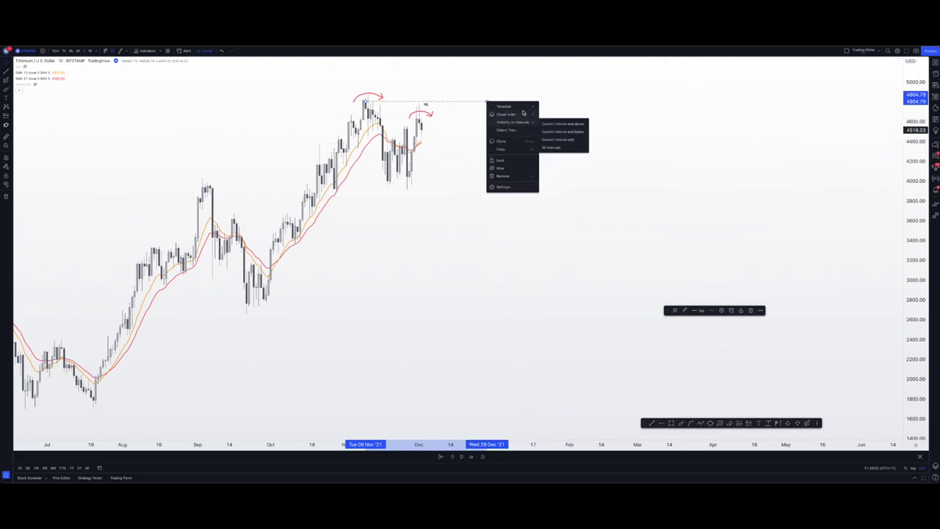
pyautogui.moveTo(523, 108)
pyautogui.click(546, 150)
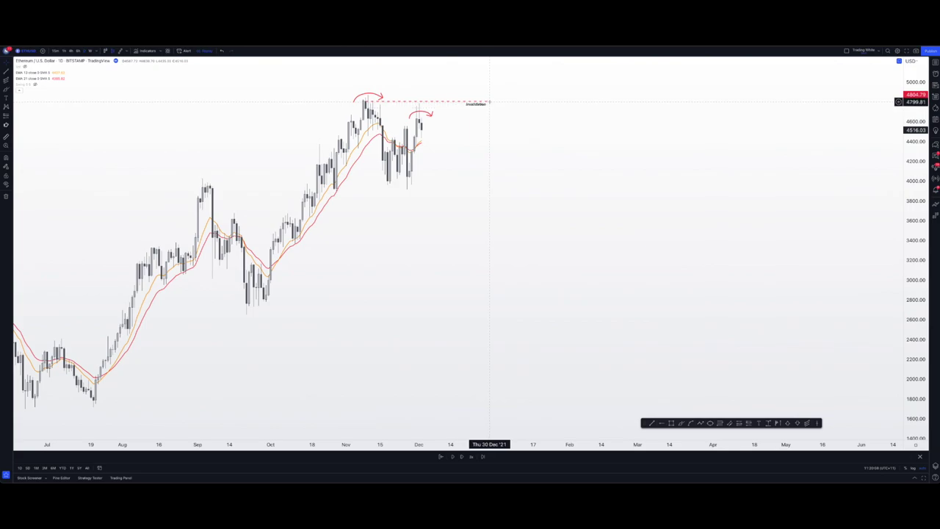
pyautogui.moveTo(489, 103); pyautogui.dragTo(558, 103)
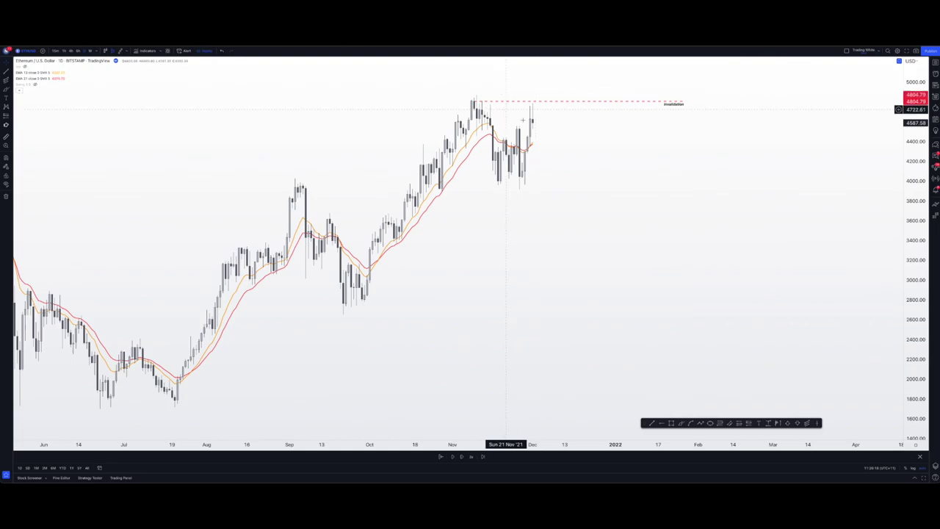
# Play the replay forward a few candles until the long-wicked drop toward 3,450 appears.
pyautogui.moveTo(544, 134); pyautogui.dragTo(510, 152)
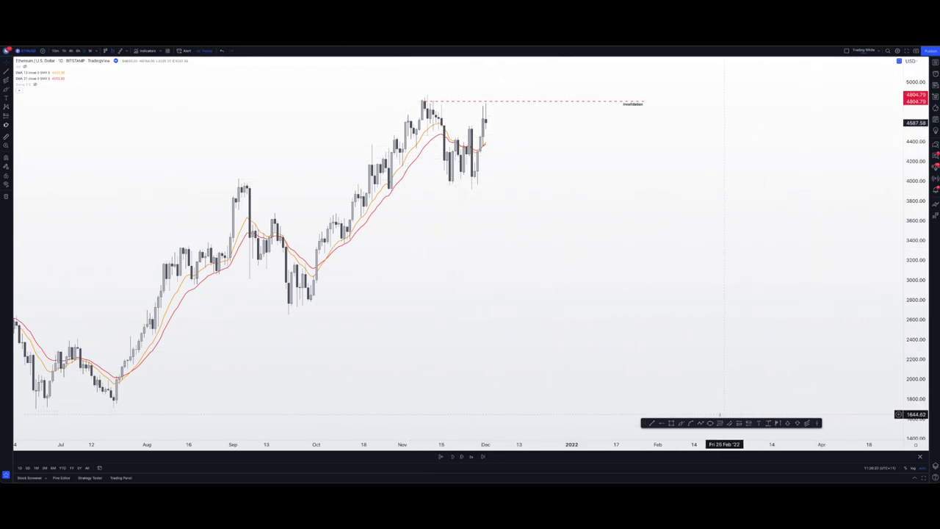
pyautogui.click(452, 456)
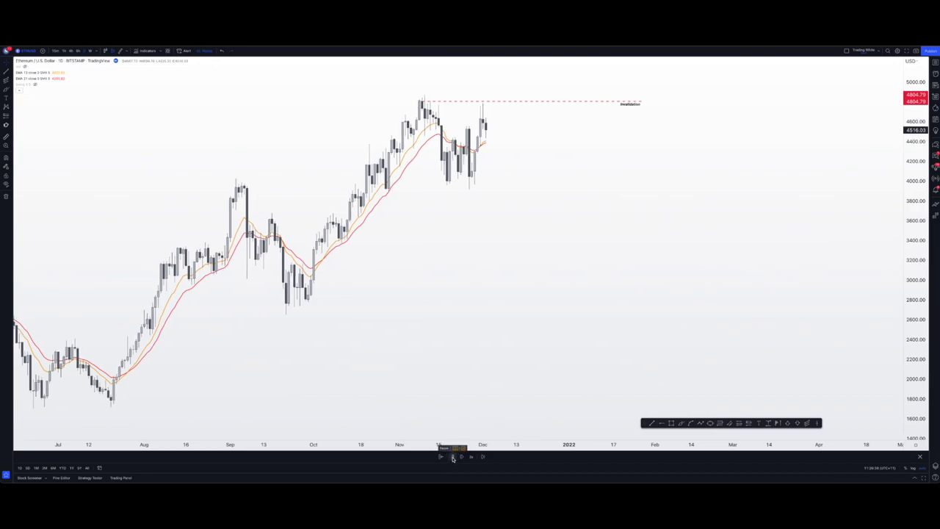
pyautogui.click(453, 456)
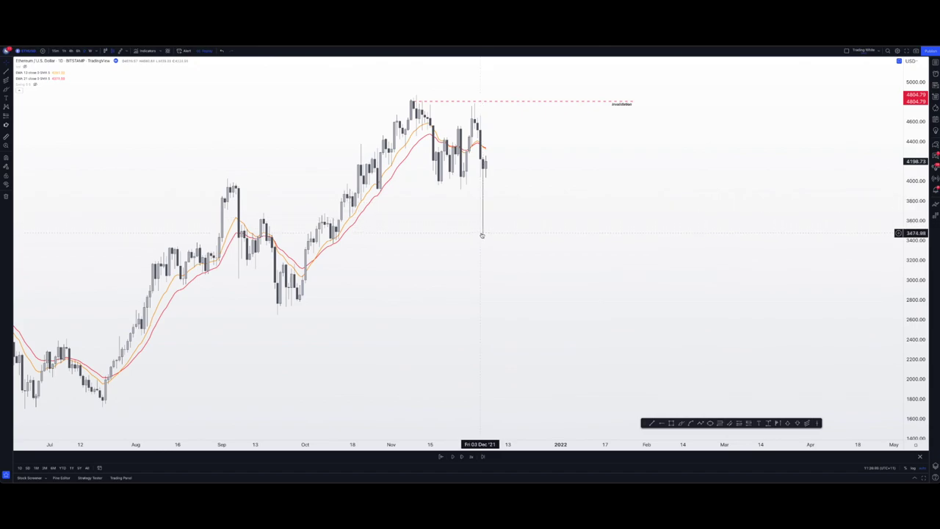
pyautogui.click(766, 424)
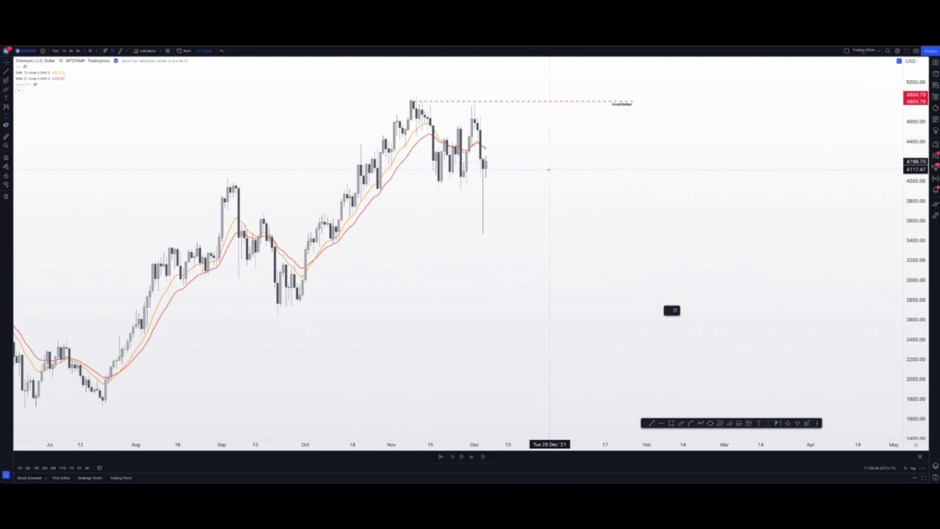
pyautogui.moveTo(549, 170); pyautogui.dragTo(553, 233)
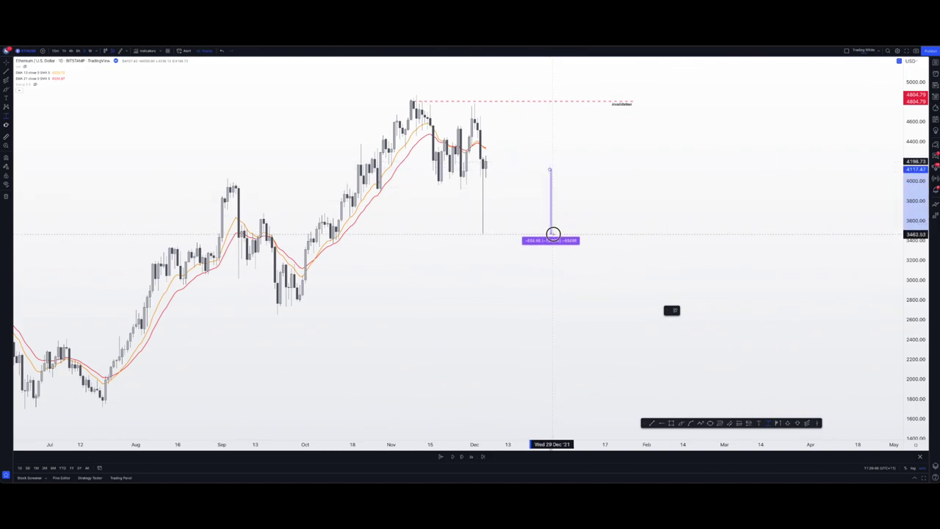
pyautogui.click(516, 177)
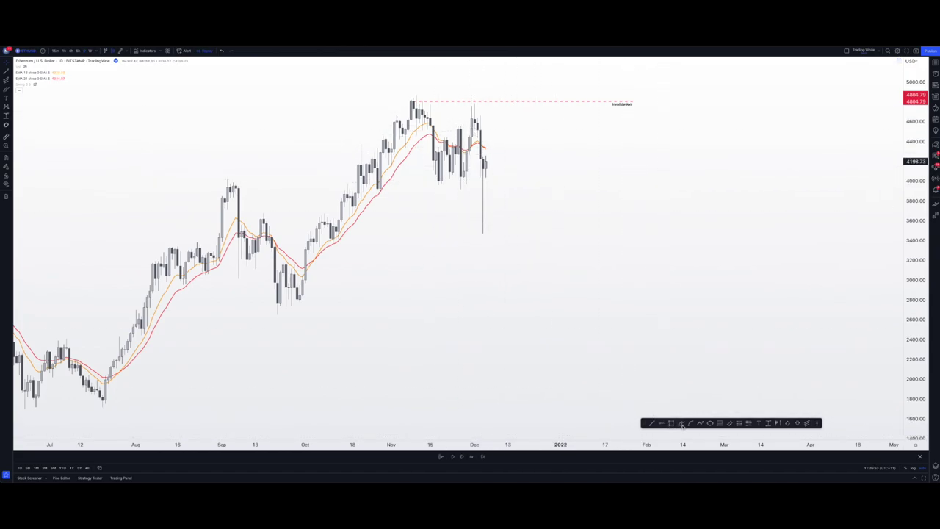
pyautogui.hotkey('alt', 'shift', 'b')
pyautogui.moveTo(397, 94); pyautogui.dragTo(433, 99)
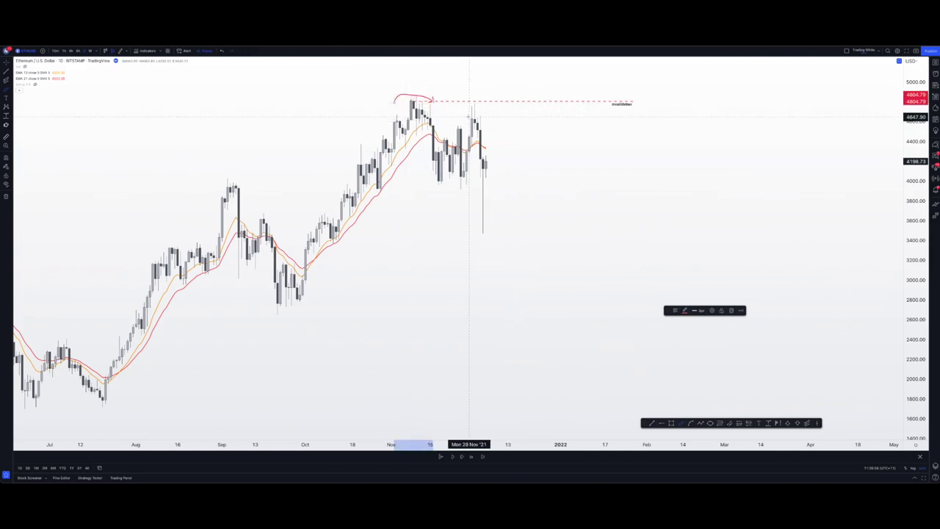
pyautogui.moveTo(464, 115); pyautogui.dragTo(486, 116)
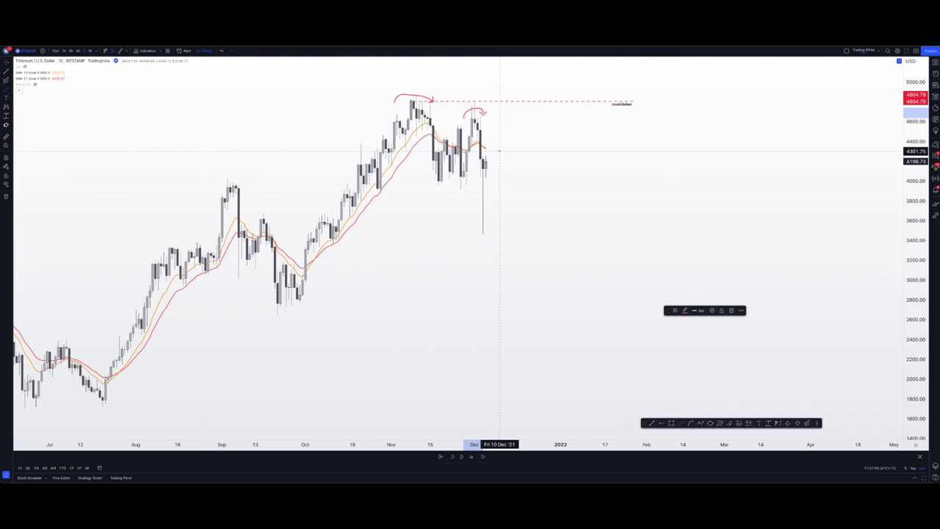
pyautogui.hotkey('ctrl', 'z')
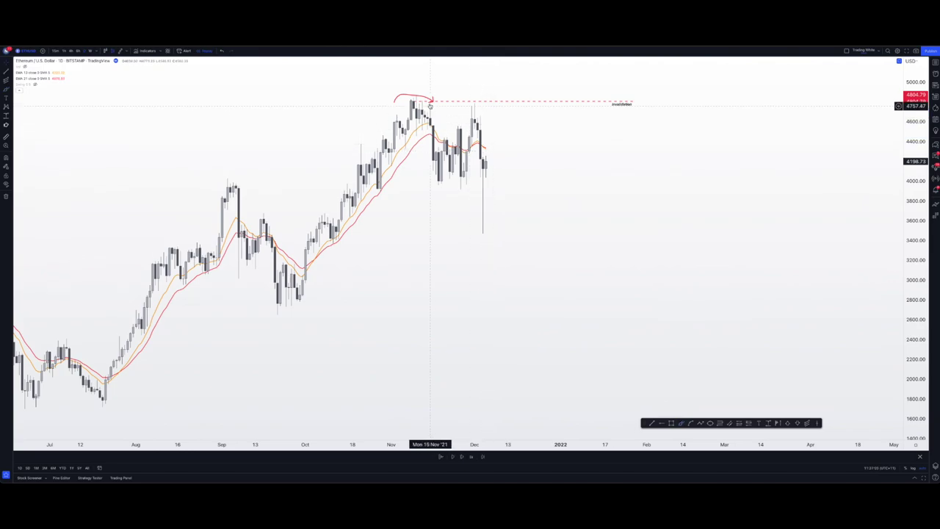
pyautogui.hotkey('ctrl', 'z')
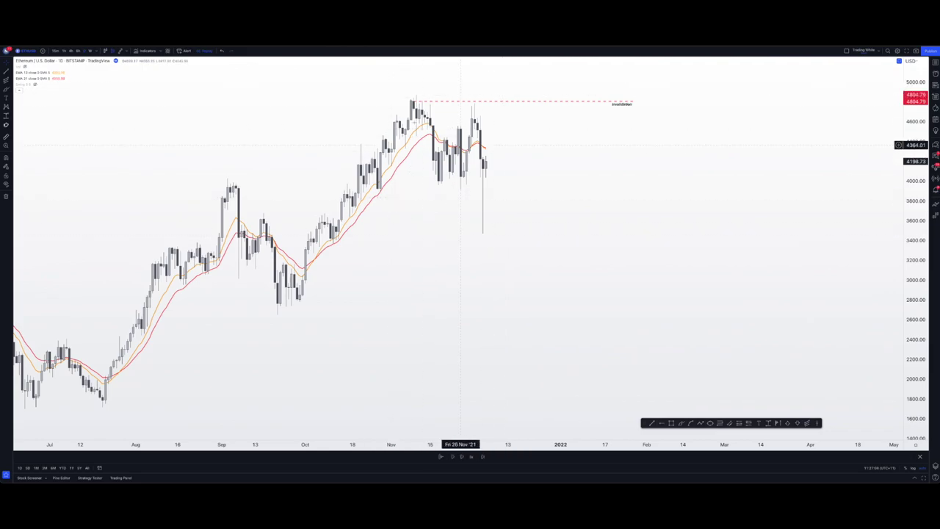
pyautogui.click(77, 51)
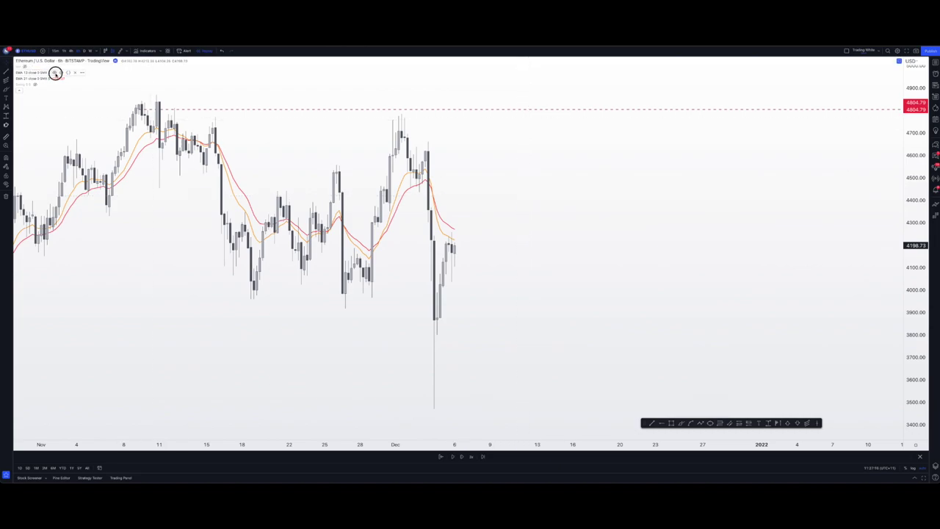
pyautogui.click(55, 73)
pyautogui.click(53, 78)
pyautogui.click(22, 87)
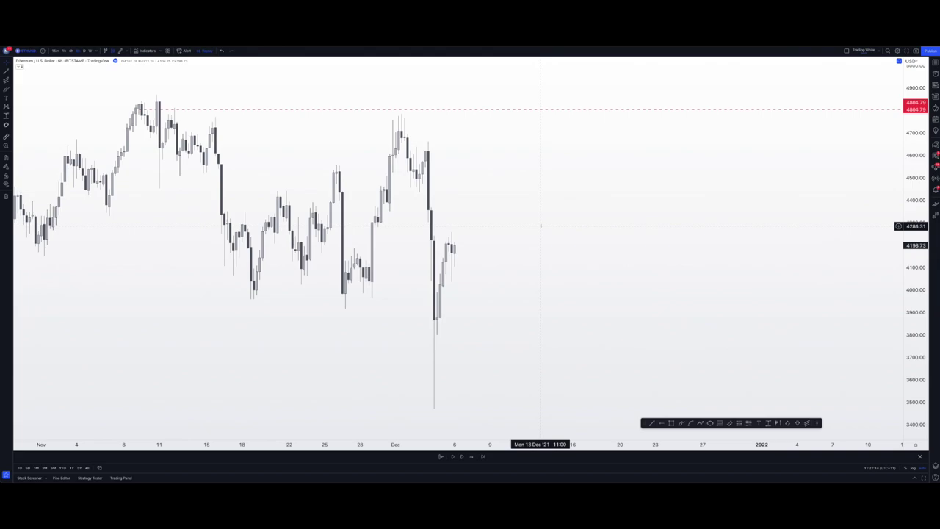
pyautogui.moveTo(541, 226); pyautogui.dragTo(602, 213)
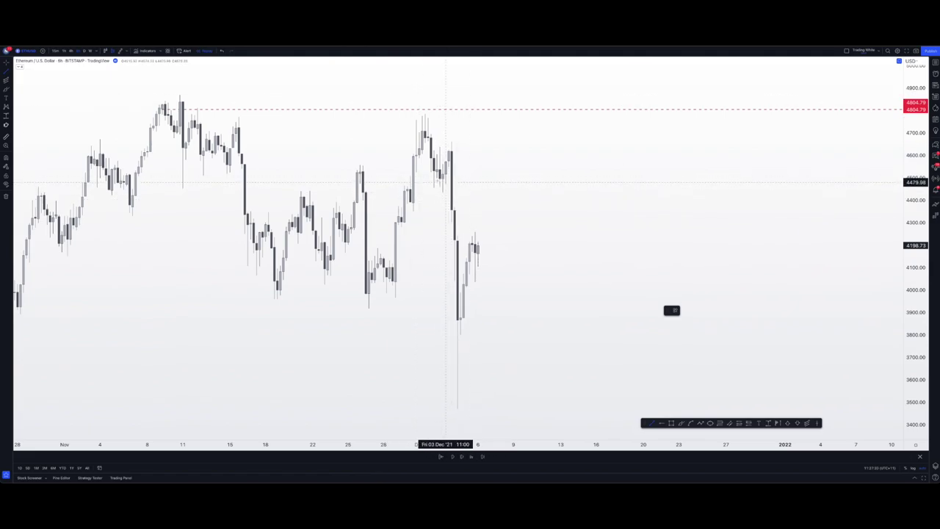
# Draw a horizontal line at 4496.47 from the early-December candles and apply the MSB template.
pyautogui.click(442, 180)
pyautogui.click(631, 179)
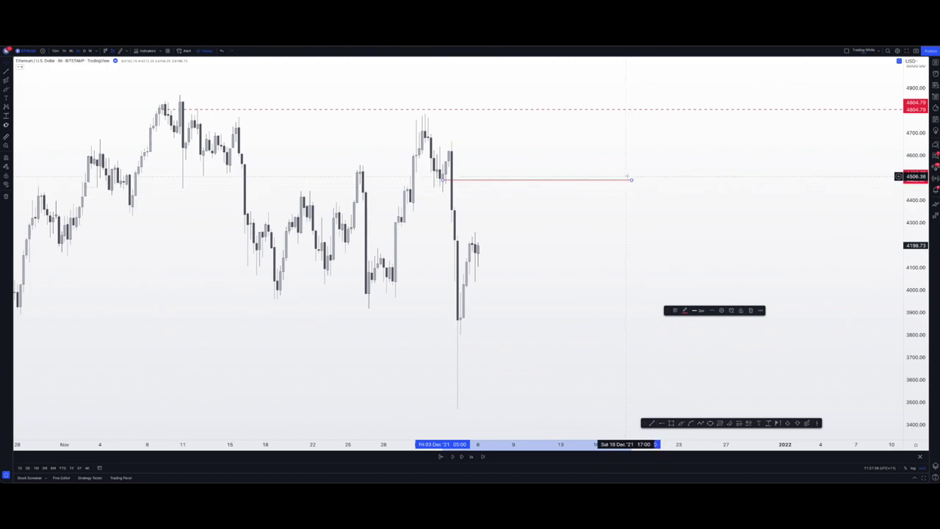
pyautogui.rightClick(630, 181)
pyautogui.moveTo(669, 186)
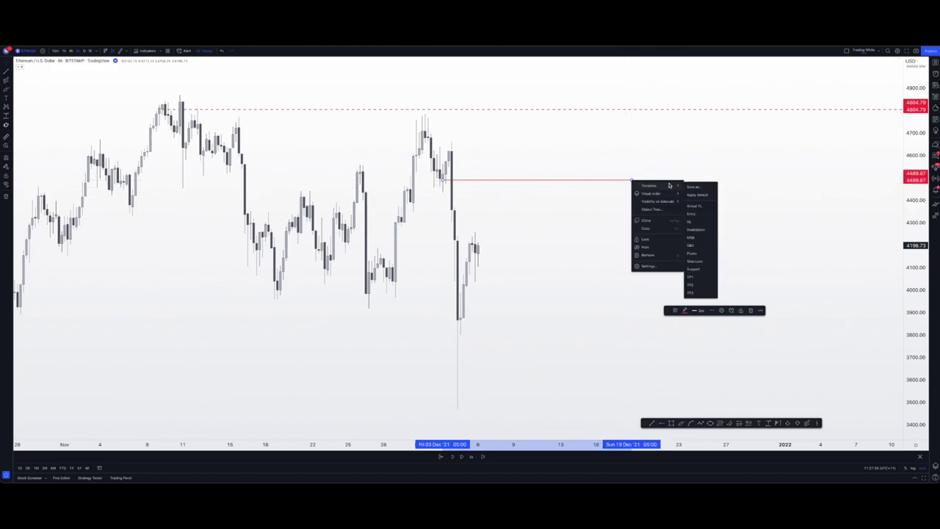
pyautogui.click(693, 240)
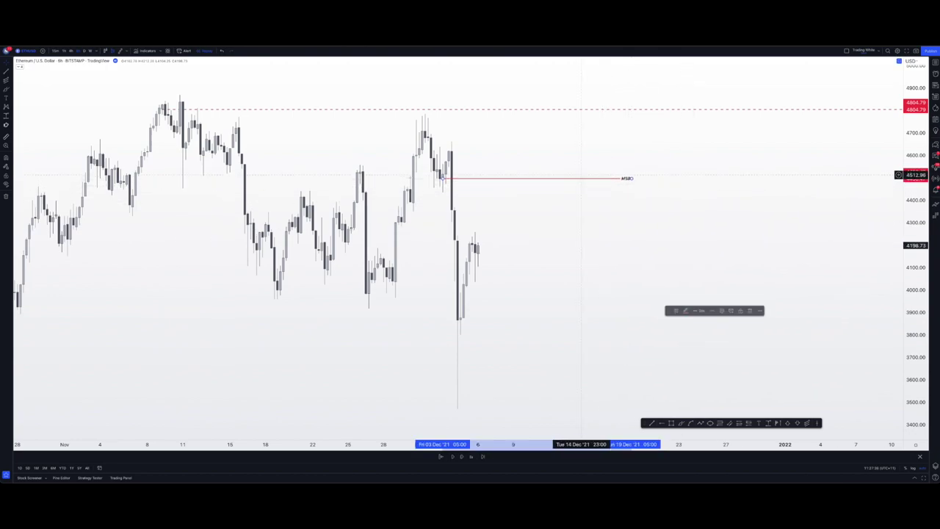
# Measure the price range from the current price up to the MSB line, then clear it.
pyautogui.click(766, 425)
pyautogui.click(502, 246)
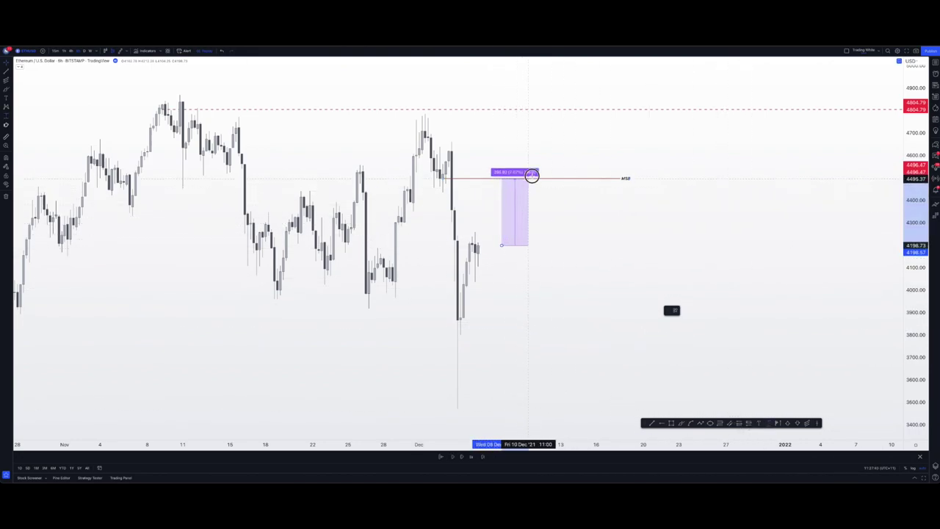
pyautogui.click(531, 178)
pyautogui.click(531, 179)
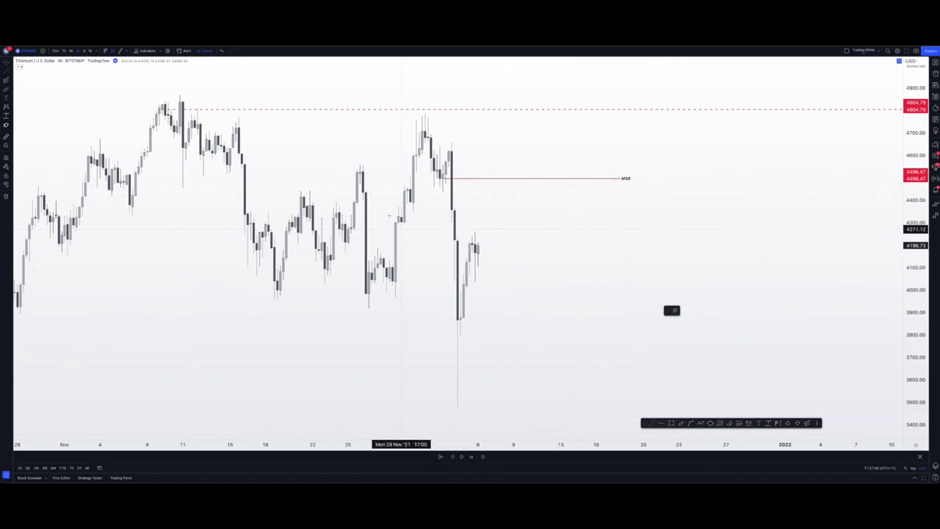
# Draw a horizontal line from the late-November candle and apply the dashed Pivot template.
pyautogui.moveTo(400, 223); pyautogui.dragTo(616, 223)
pyautogui.rightClick(616, 223)
pyautogui.moveTo(661, 230)
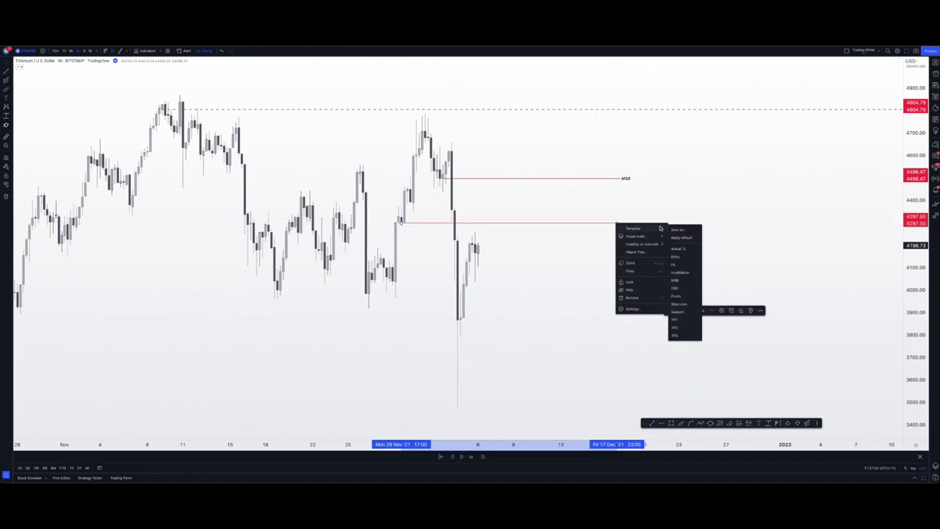
pyautogui.click(684, 303)
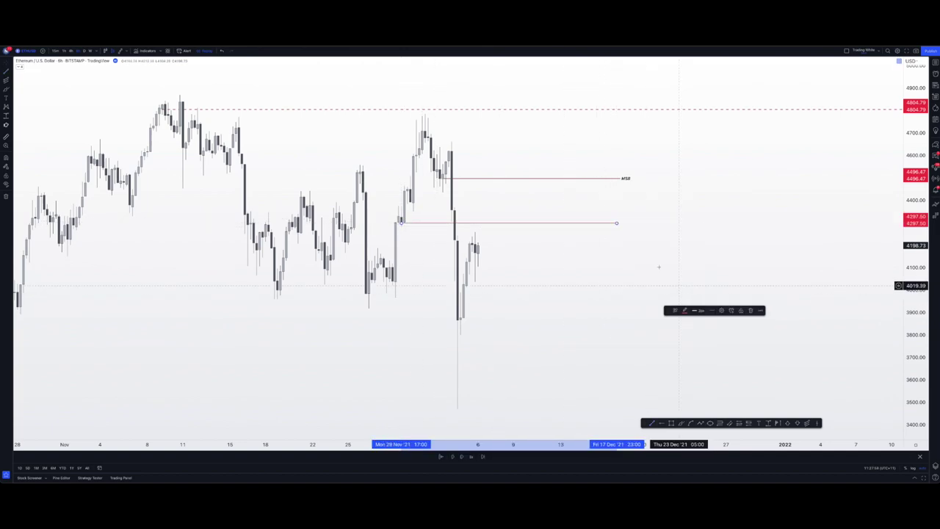
# Adjust the Pivot line so it sits at 4303.00.
pyautogui.click(621, 244)
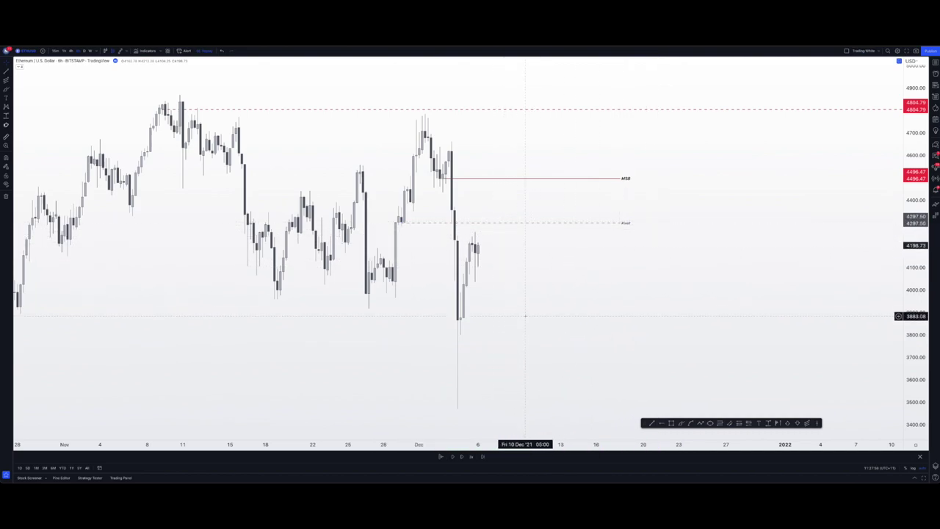
pyautogui.click(486, 222)
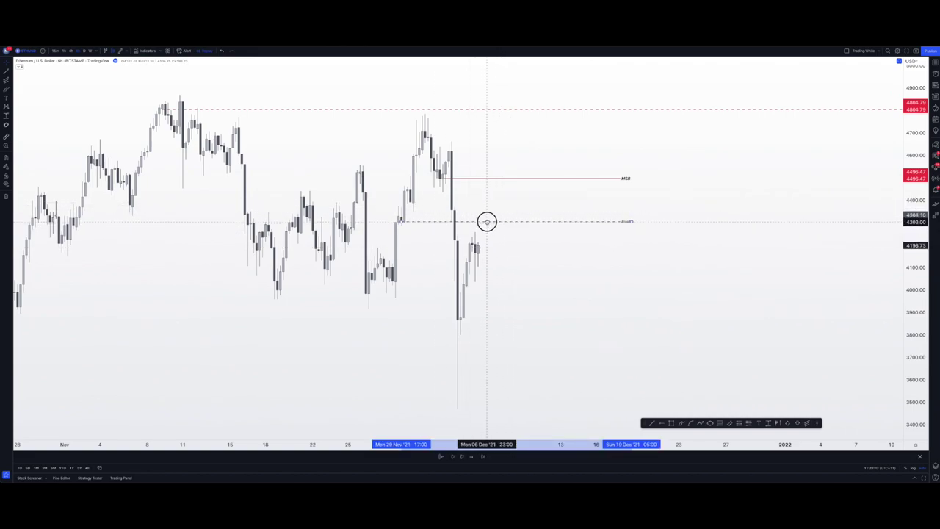
pyautogui.click(507, 252)
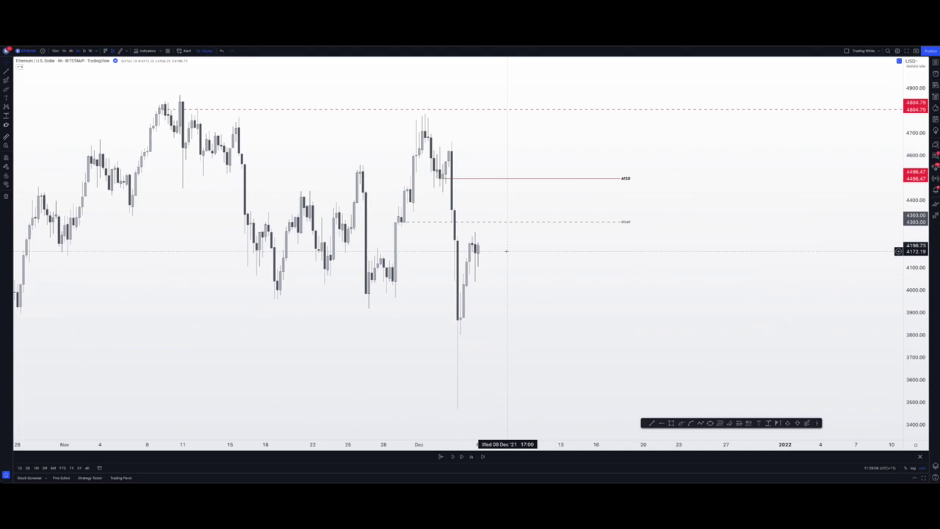
pyautogui.hotkey('ctrl', 'z')
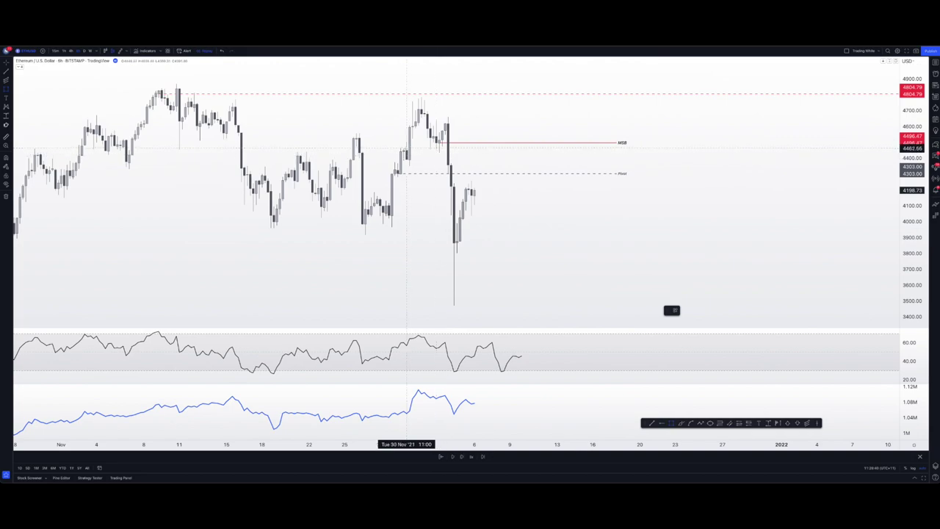
# Draw a grey rectangle from the late-November candles spanning about 4460 to 4516 around the MSB line.
pyautogui.moveTo(404, 150)
pyautogui.mouseDown()
pyautogui.moveTo(619, 134)
pyautogui.moveTo(625, 142)
pyautogui.mouseUp()
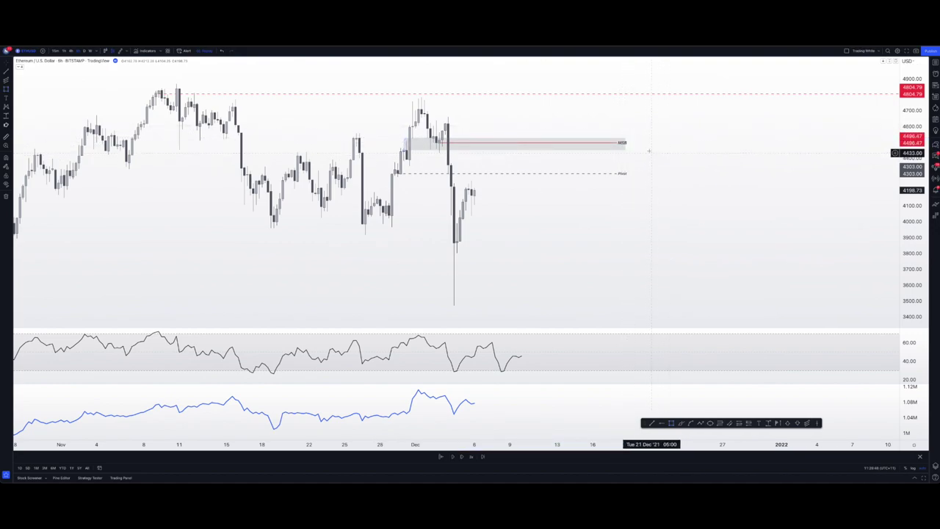
# Select the MSB zone box and bring up the forecasting and measurement tools list.
pyautogui.click(626, 143)
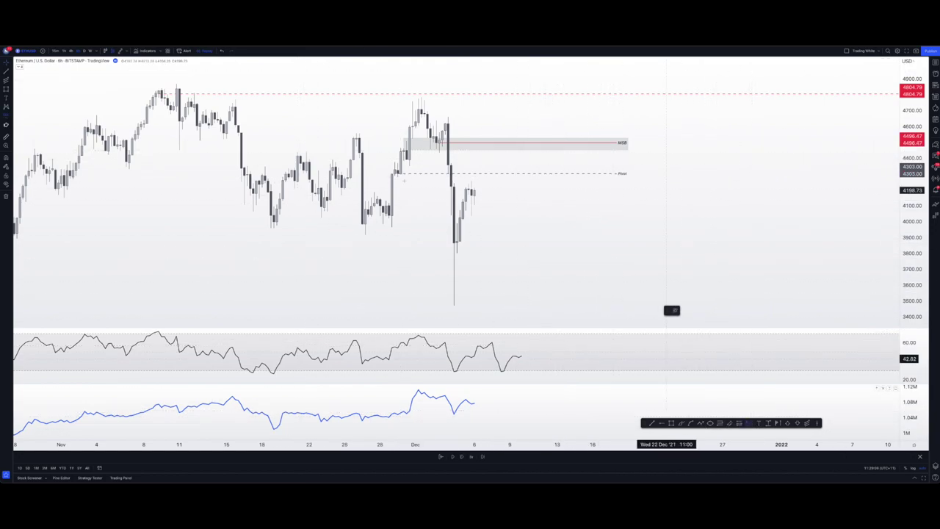
pyautogui.click(10, 115)
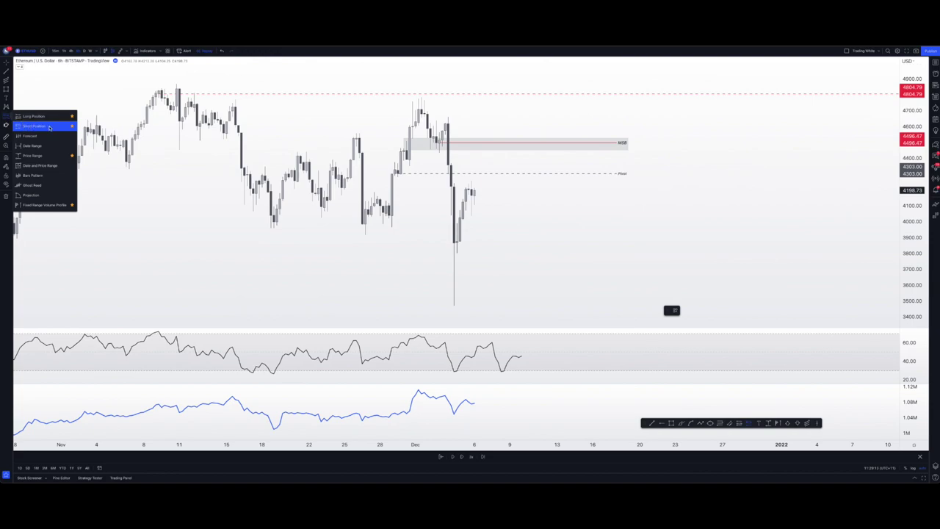
# Place a Short Position entering at 4496.47 on the MSB line, stop near 4774.96, target 4215.46.
pyautogui.click(36, 127)
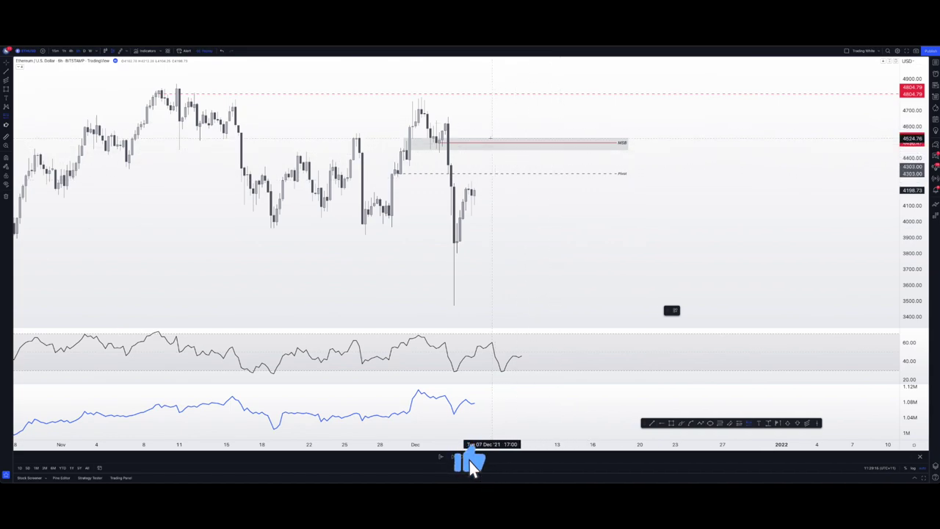
pyautogui.click(489, 142)
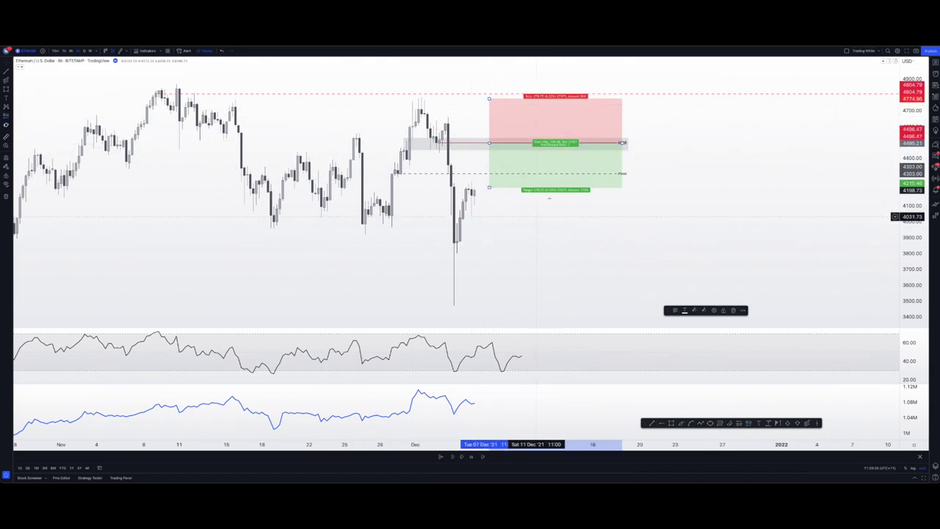
pyautogui.scroll(5, 728, 275)
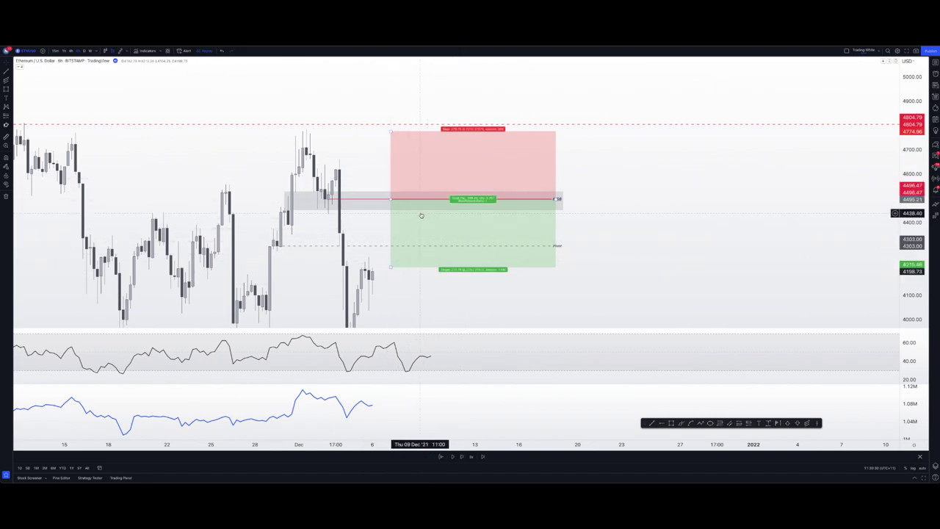
# Shift the short-position plan slightly left and lower its stop to about 4648.93.
pyautogui.moveTo(411, 168); pyautogui.dragTo(410, 171)
pyautogui.moveTo(383, 132); pyautogui.dragTo(414, 155)
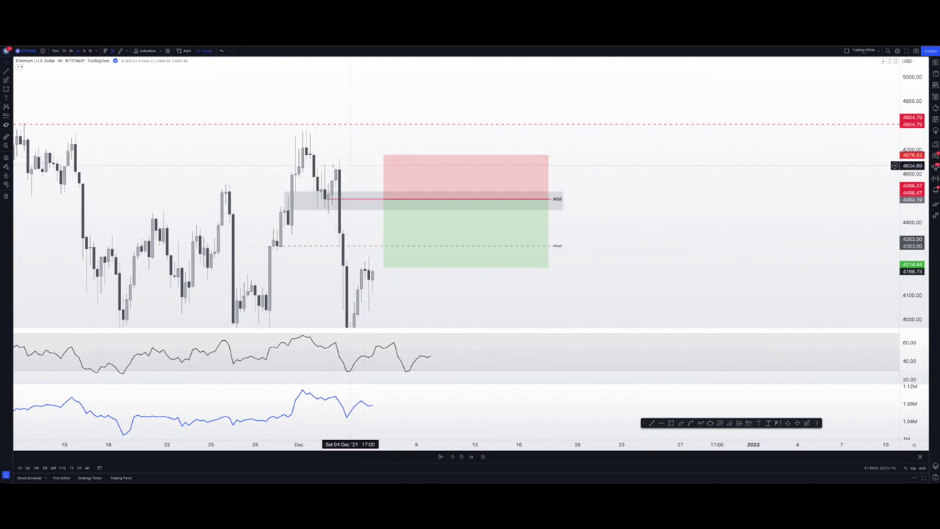
pyautogui.moveTo(382, 155); pyautogui.dragTo(384, 163)
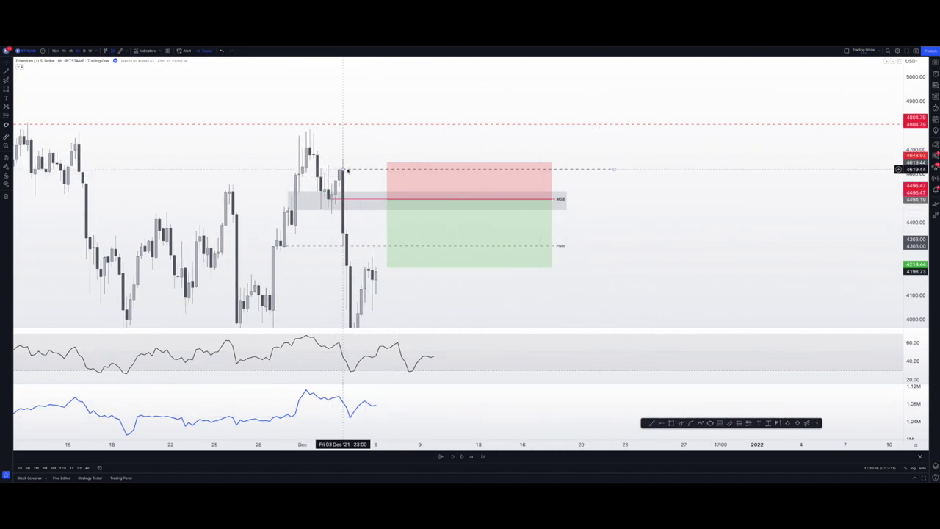
# Apply the Invalidation template to the dashed line at 4619.44.
pyautogui.rightClick(596, 170)
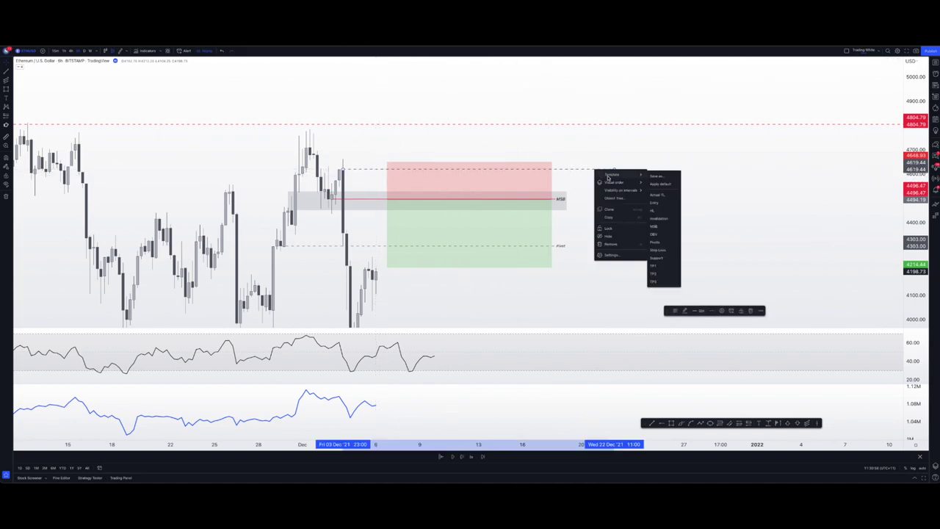
pyautogui.click(659, 217)
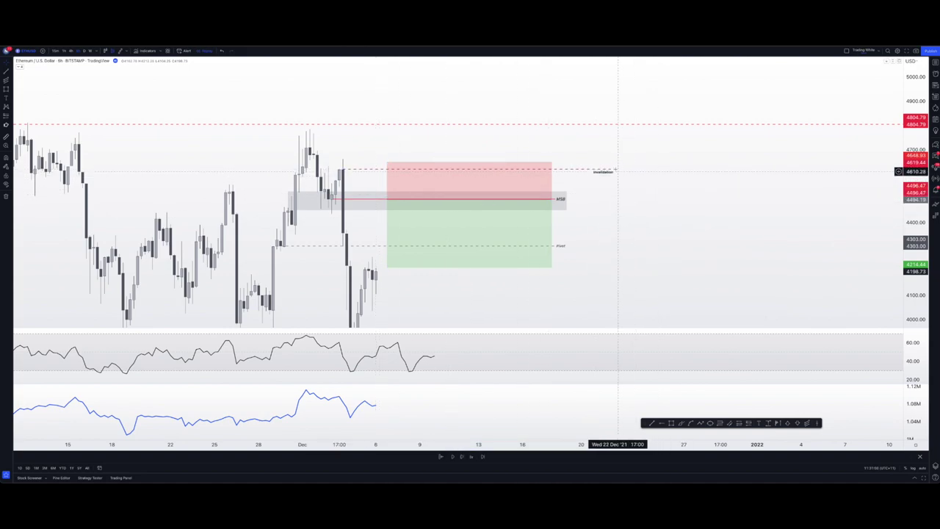